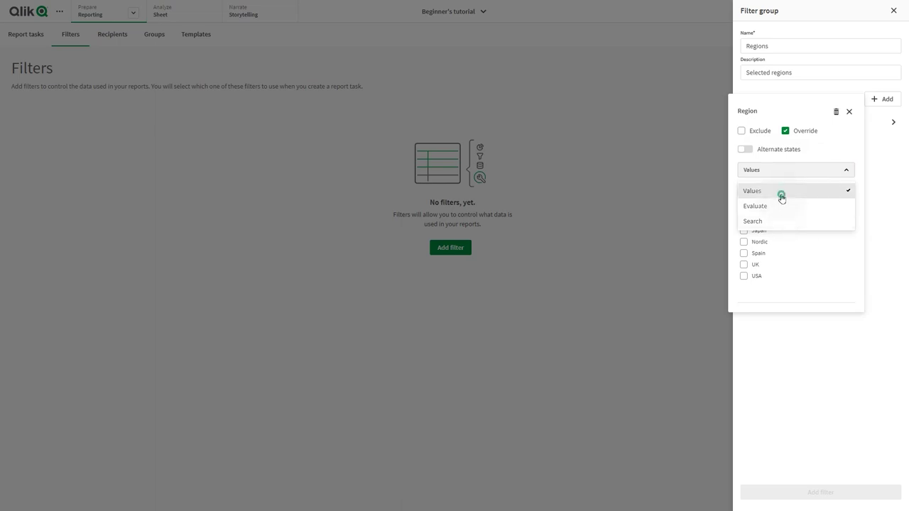
Keep the Region filter in Values mode and tick Spain
left_click(781, 193)
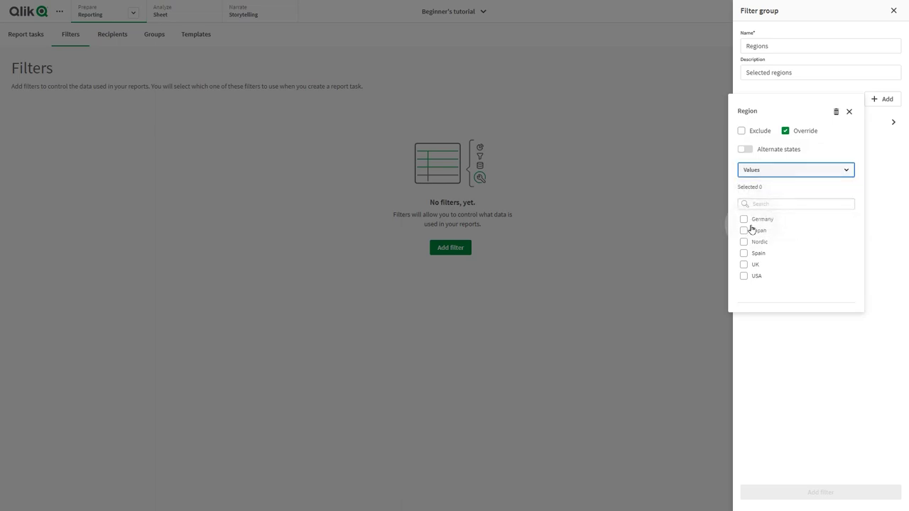
left_click(744, 254)
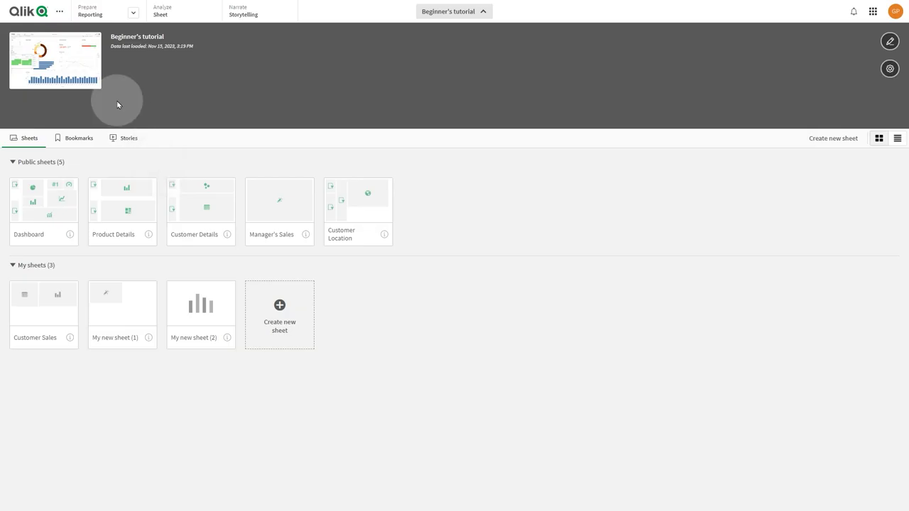
Go to the app's Reporting section and show its empty Filters page
left_click(90, 15)
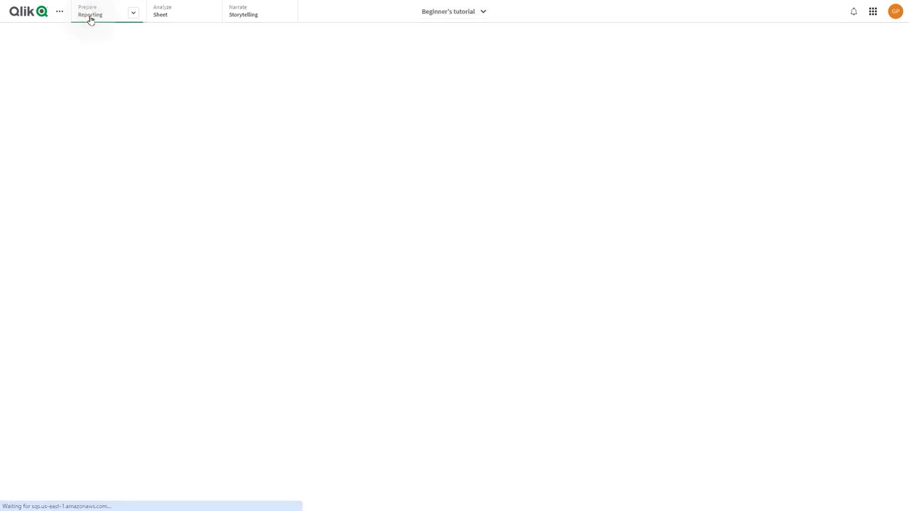
left_click(76, 35)
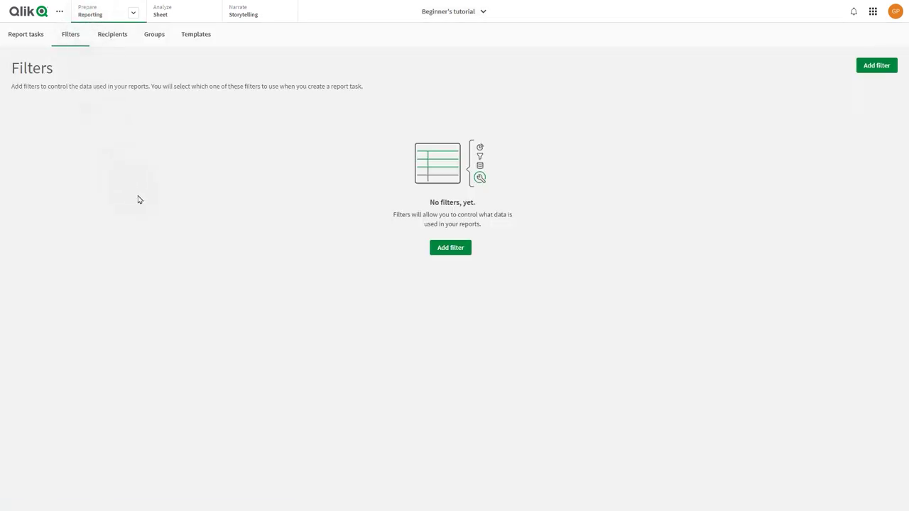
Create a new filter group named 'Regions' with description 'Selected regions'
left_click(448, 248)
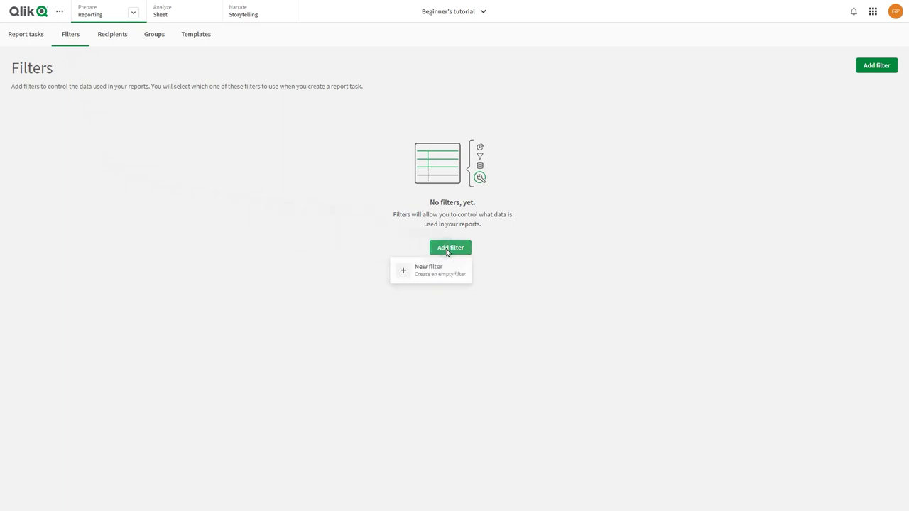
left_click(438, 268)
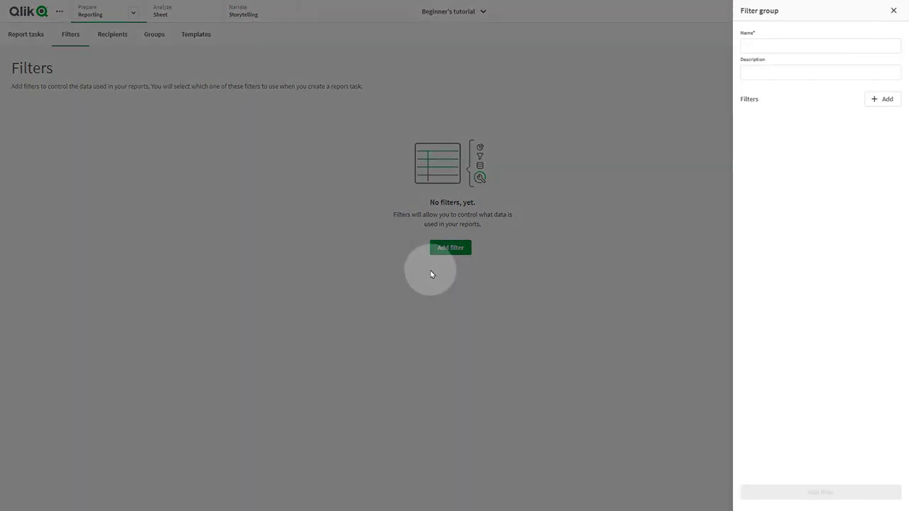
left_click(757, 45)
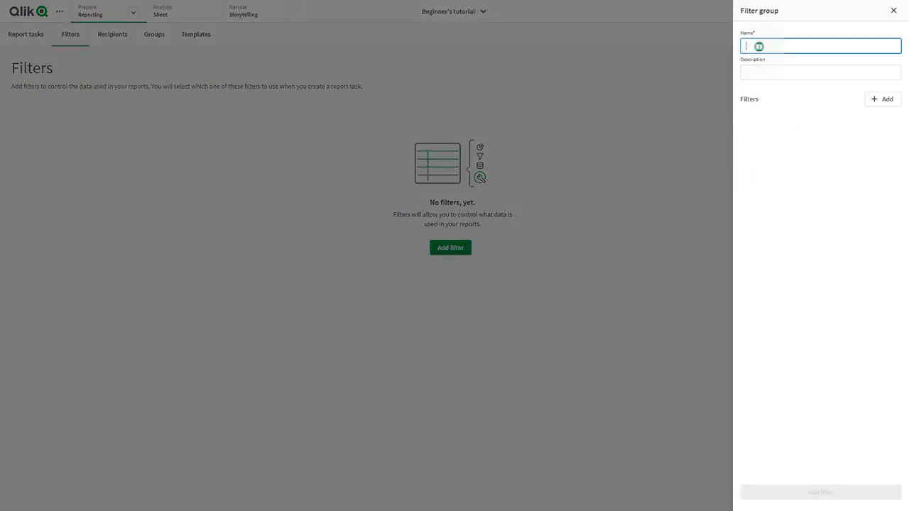
type("Regions")
left_click(795, 74)
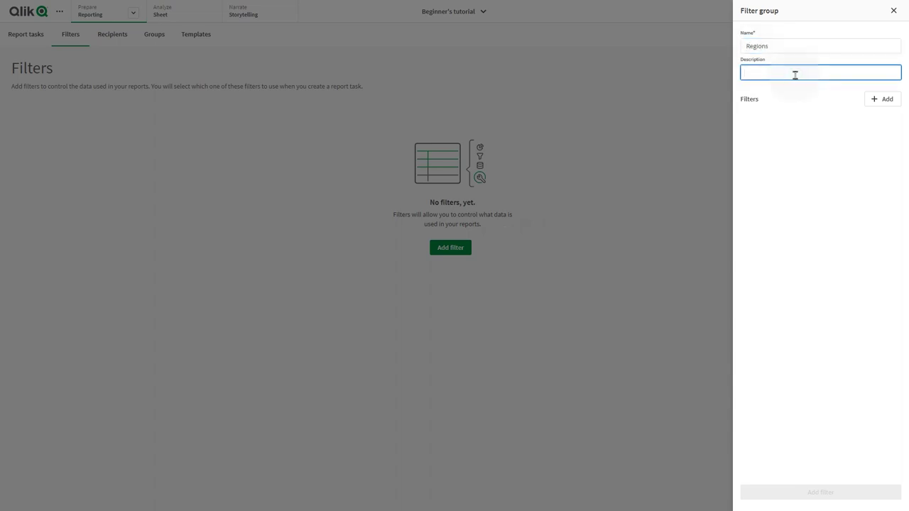
type("Selected regions")
Add a filter on the Region field to the group
left_click(883, 99)
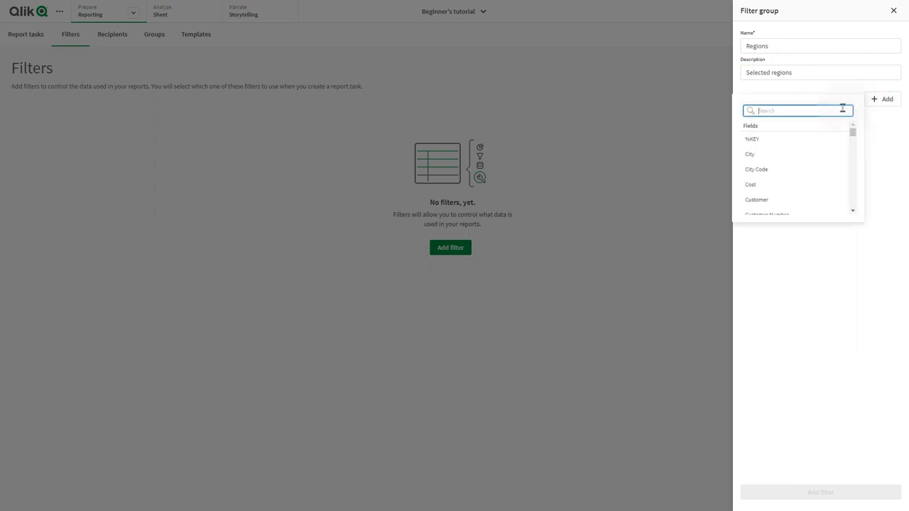
type("Re")
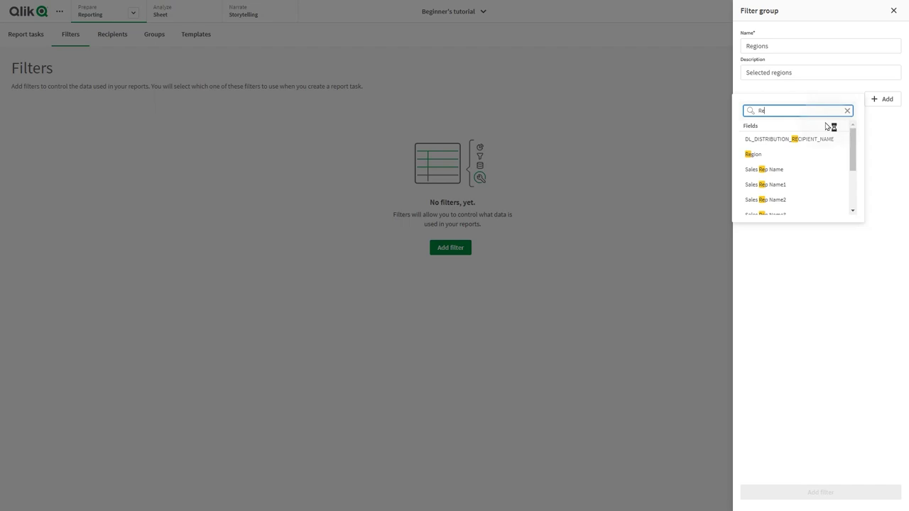
left_click(789, 153)
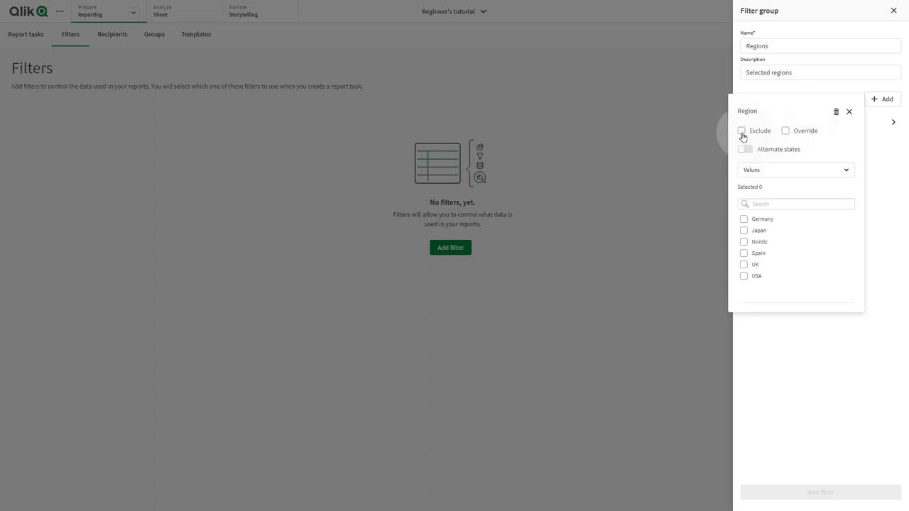
Turn on Override for the Region filter, leaving Exclude and Alternate states off
left_click(741, 132)
left_click(742, 132)
left_click(785, 132)
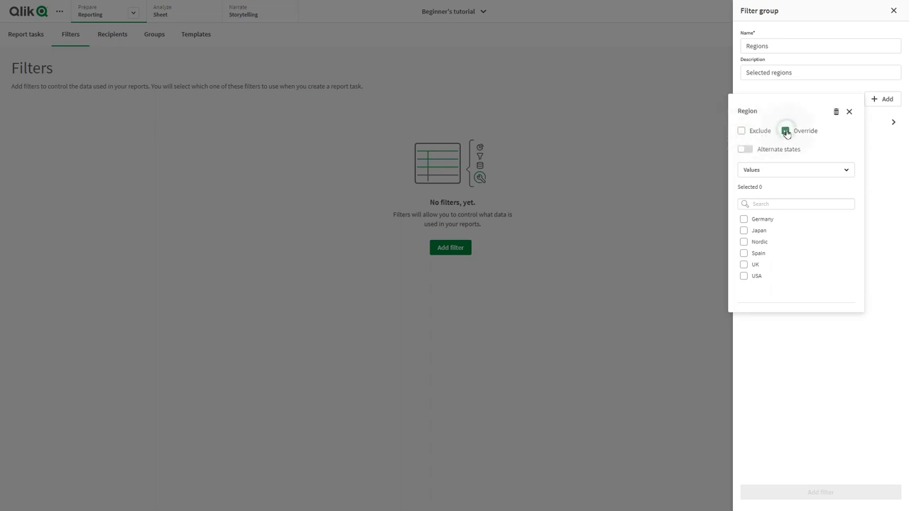
left_click(753, 155)
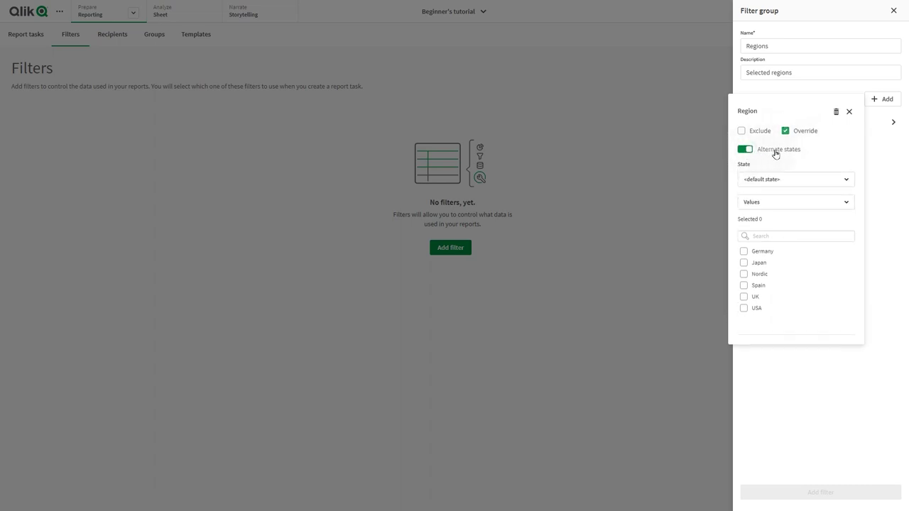
left_click(845, 181)
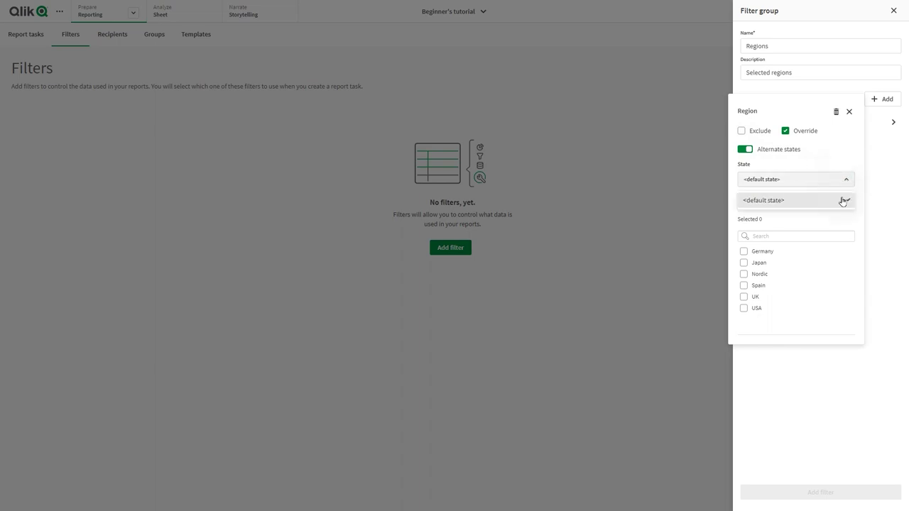
left_click(845, 181)
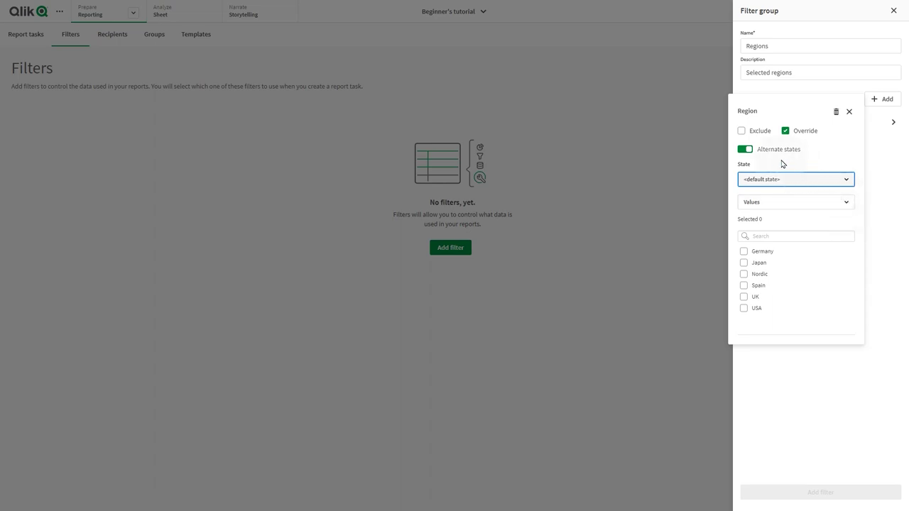
left_click(745, 150)
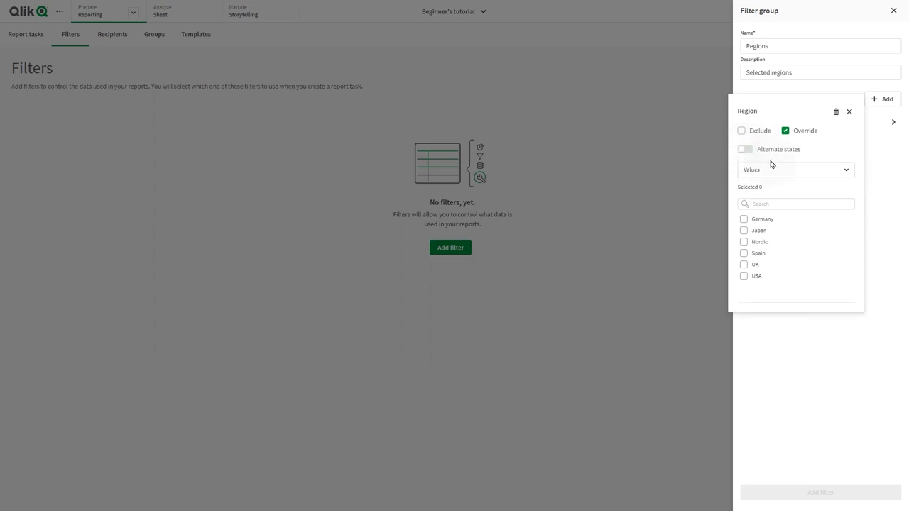
Keep Values mode and tick Spain, UK, Germany and Nordic for the Region filter
left_click(846, 170)
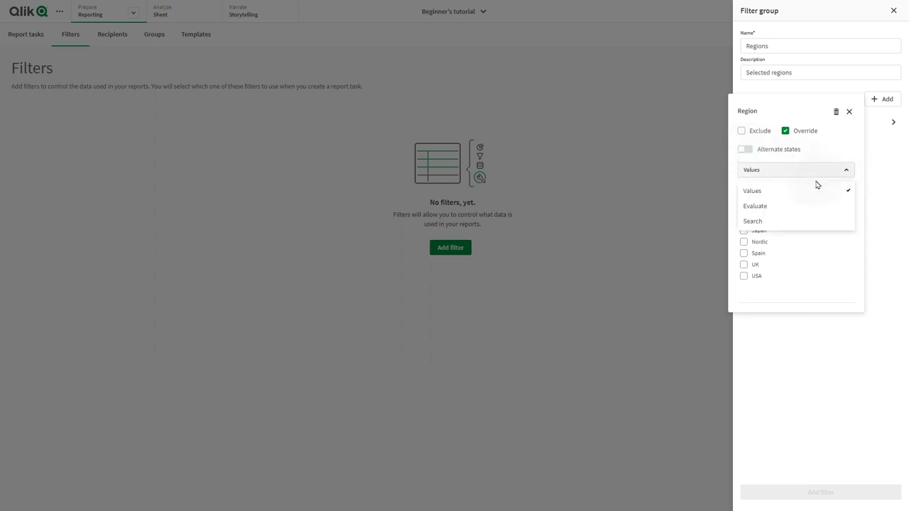
left_click(782, 195)
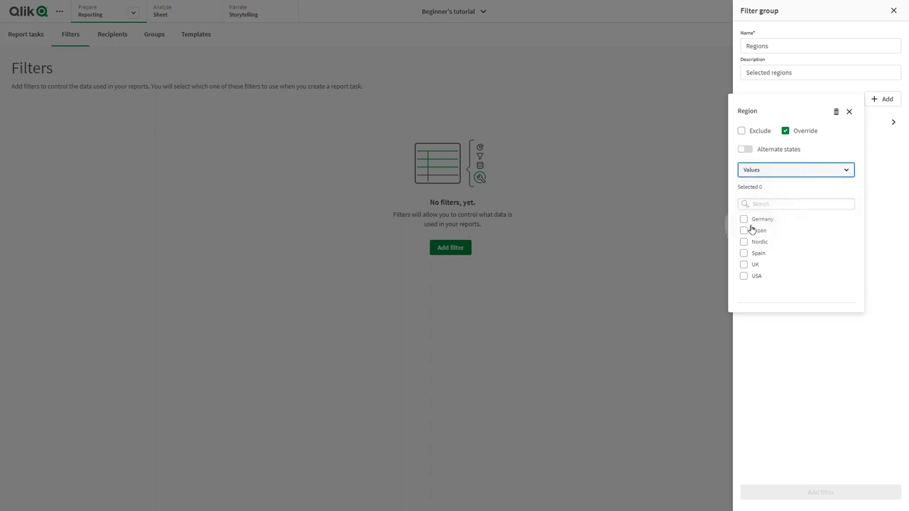
left_click(744, 254)
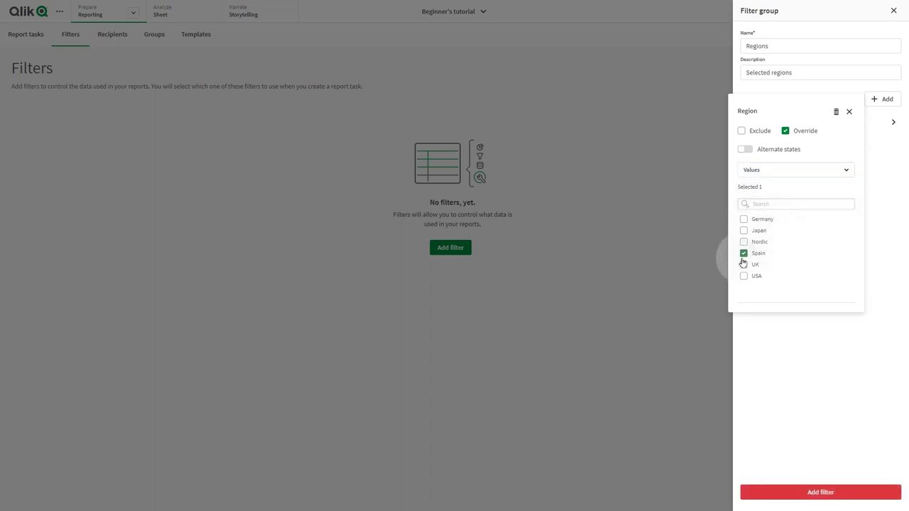
left_click(743, 265)
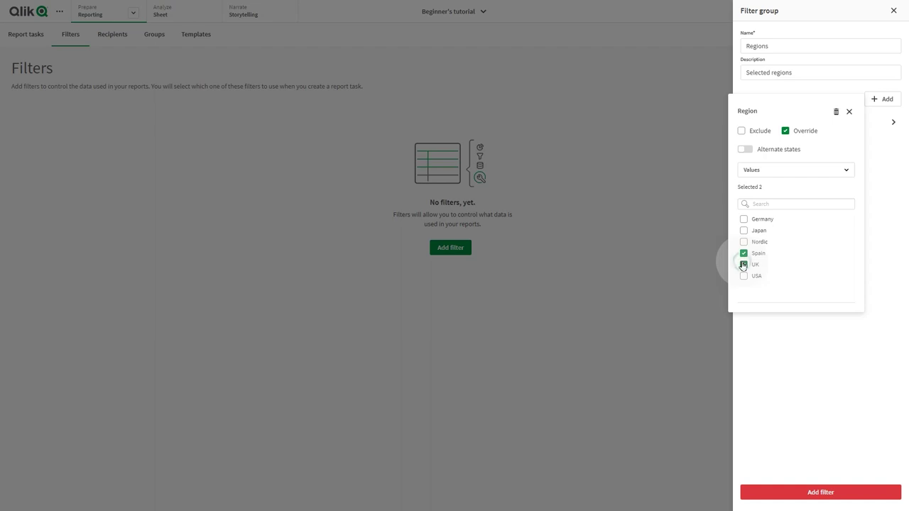
left_click(744, 220)
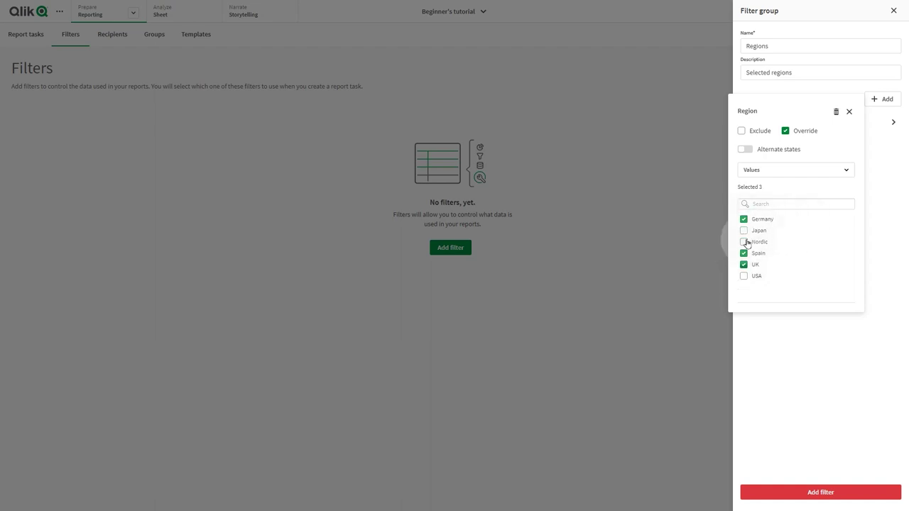
left_click(745, 243)
left_click(847, 173)
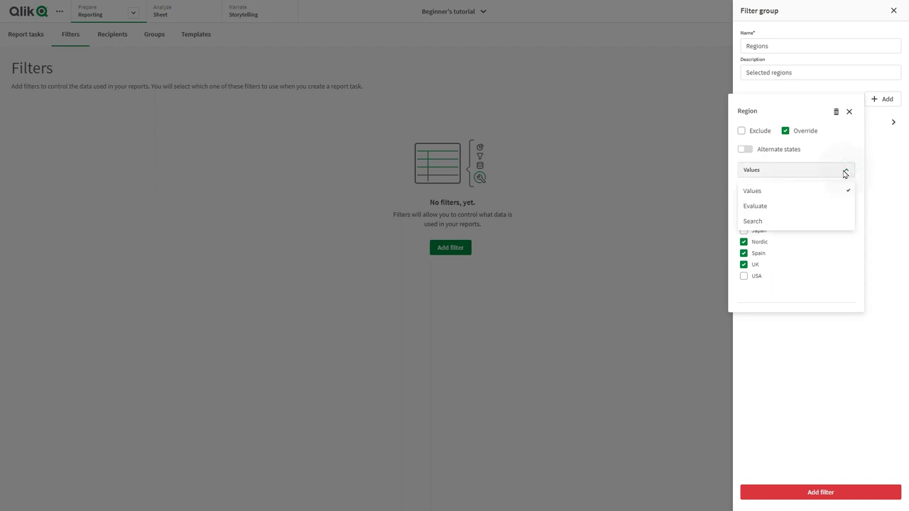
Set the Region filter to an evaluated expression 'Sales > 10'
left_click(777, 208)
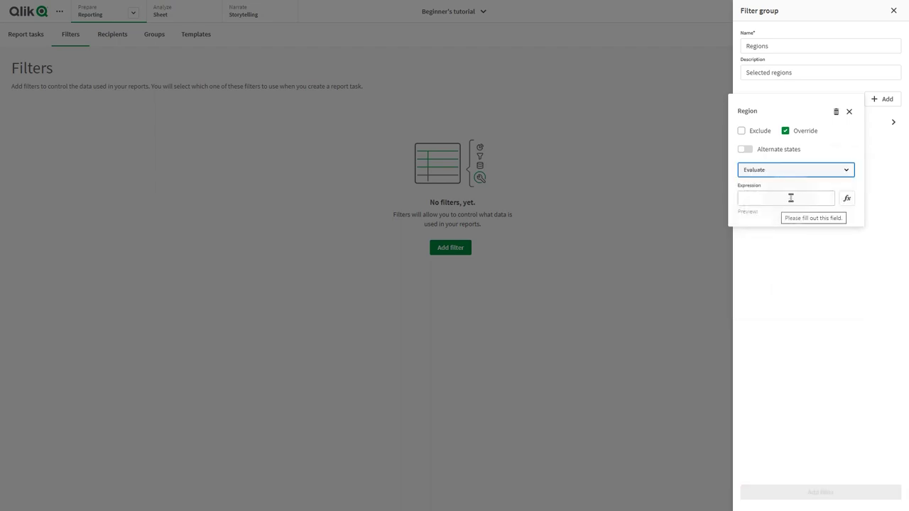
left_click(845, 201)
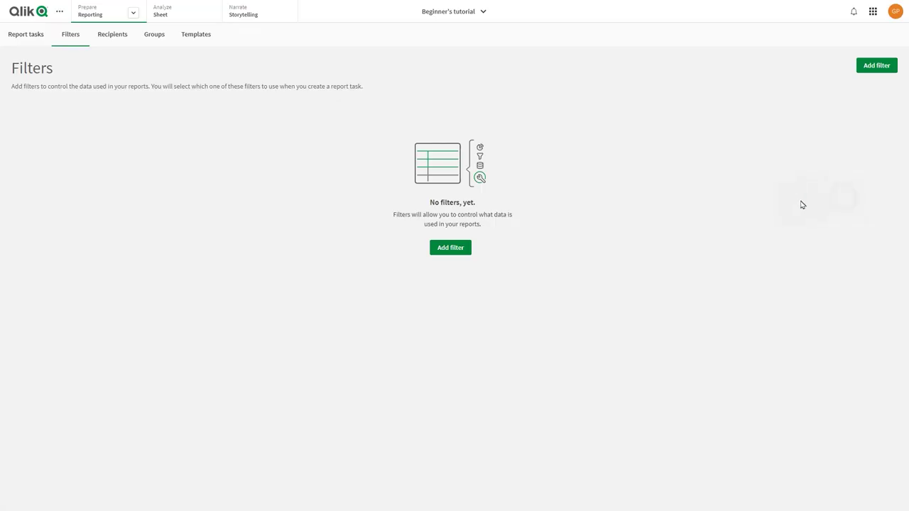
type("Sales > 100000")
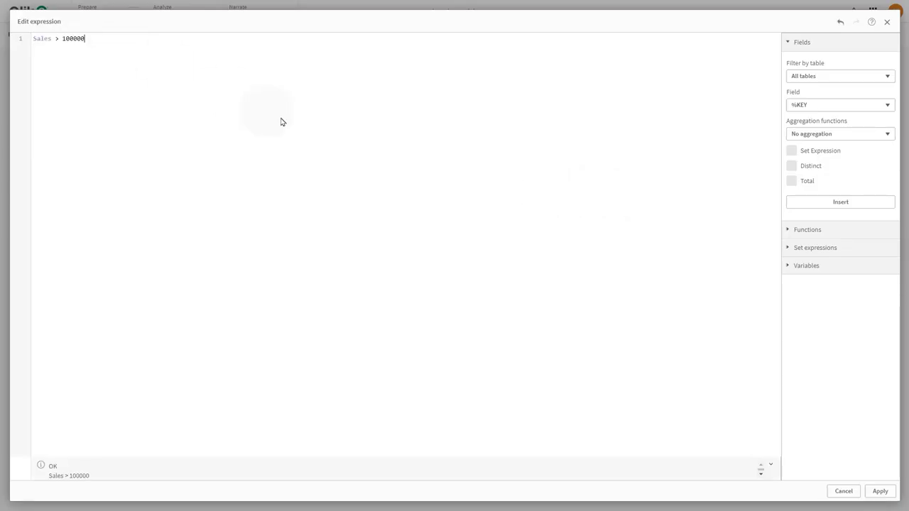
left_click(878, 491)
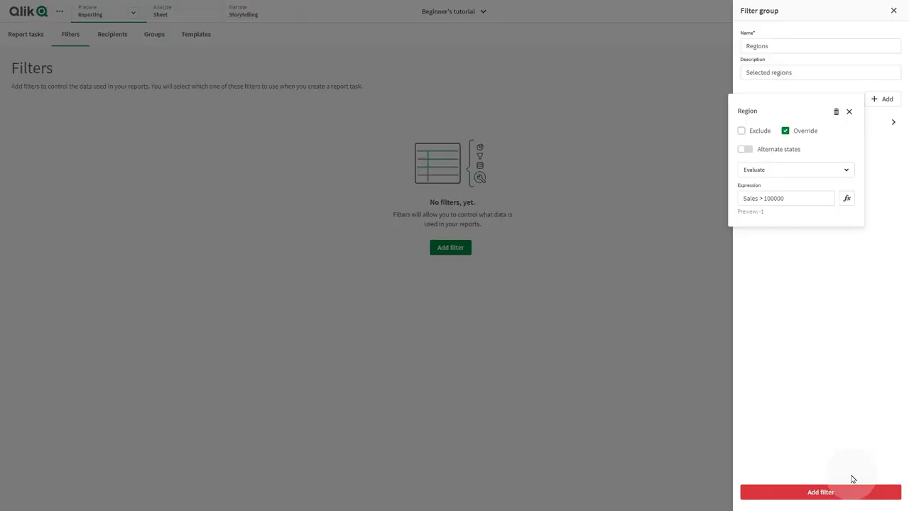
Switch the Region filter to Search mode with the pattern *pa*
left_click(807, 171)
left_click(779, 221)
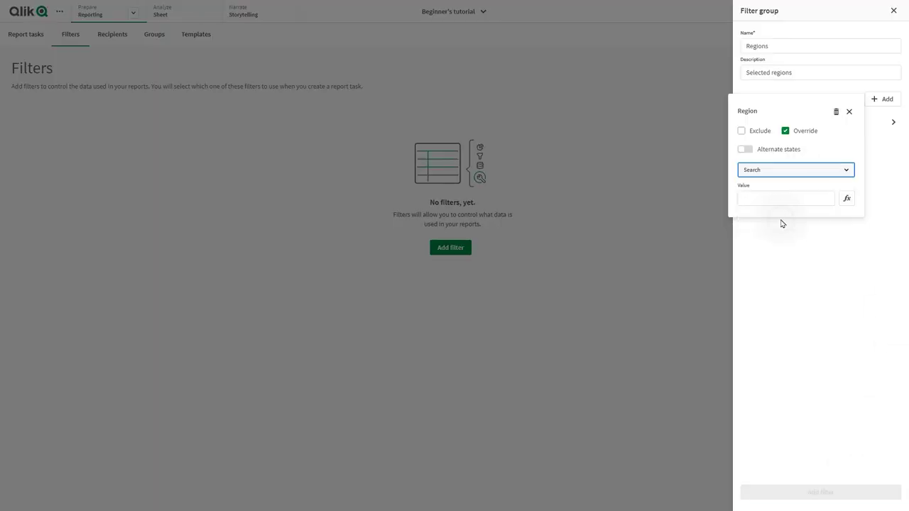
left_click(777, 201)
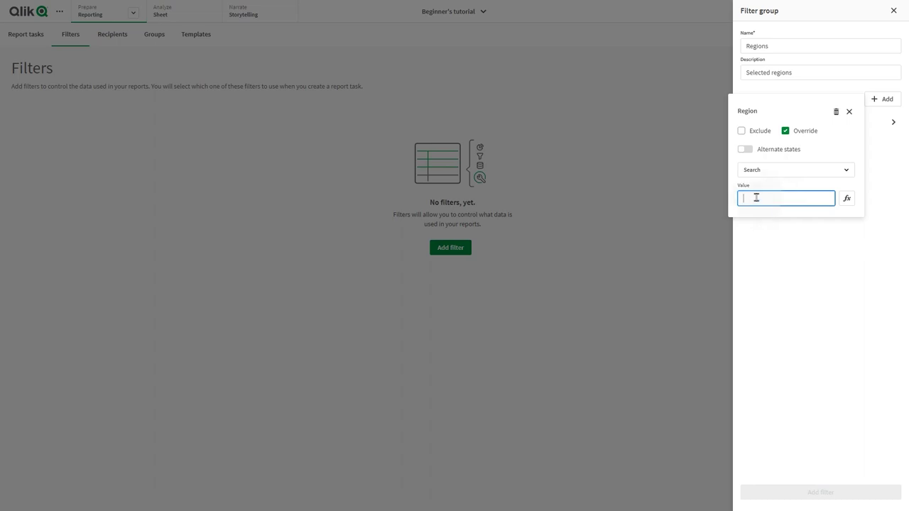
type("*pa")
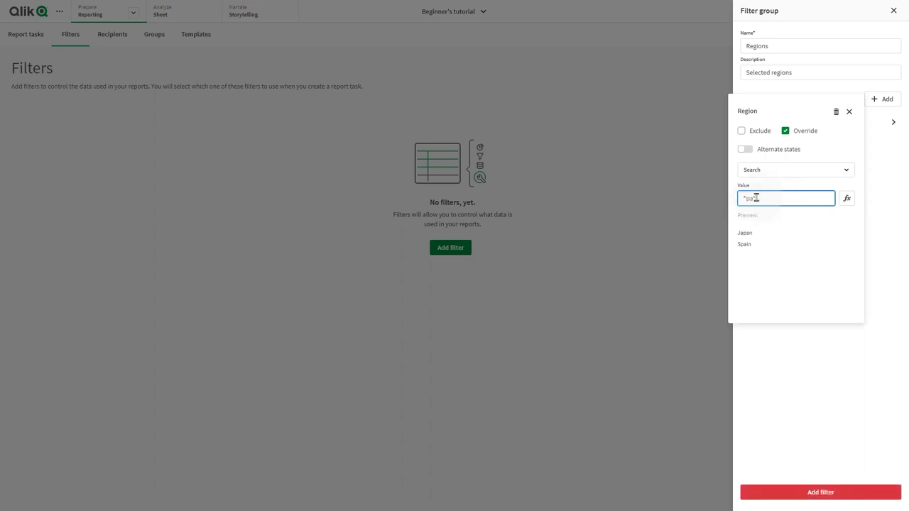
type("*")
left_click_drag(784, 199, 731, 199)
Return the Region filter to Values with Spain, Nordic, Germany and UK ticked
left_click(794, 171)
left_click(790, 191)
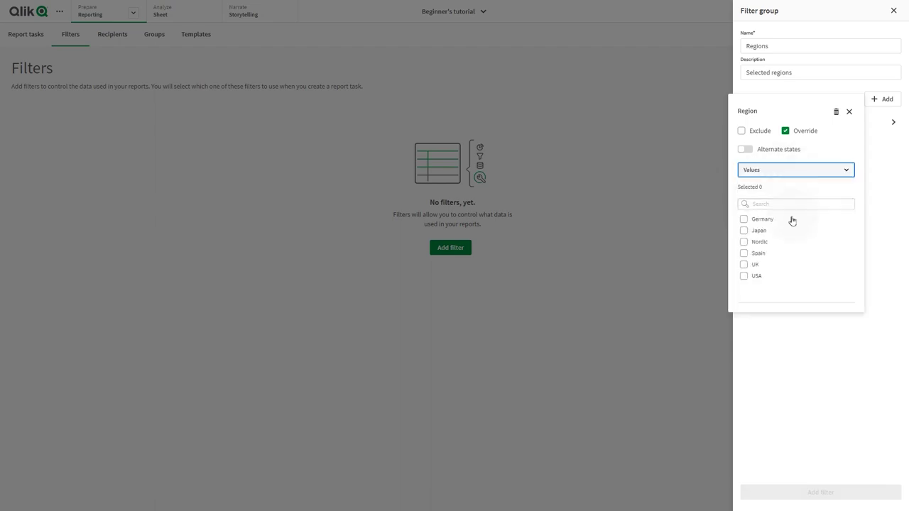
left_click(744, 254)
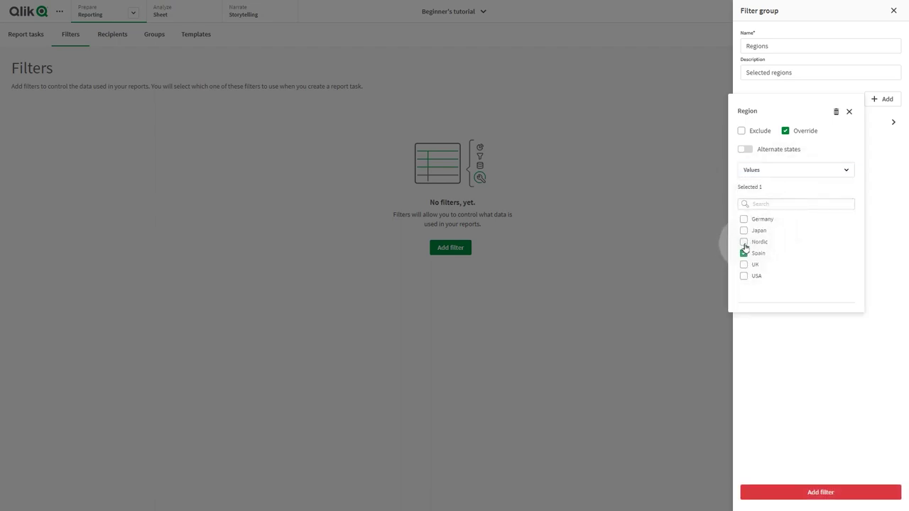
left_click(743, 243)
left_click(743, 220)
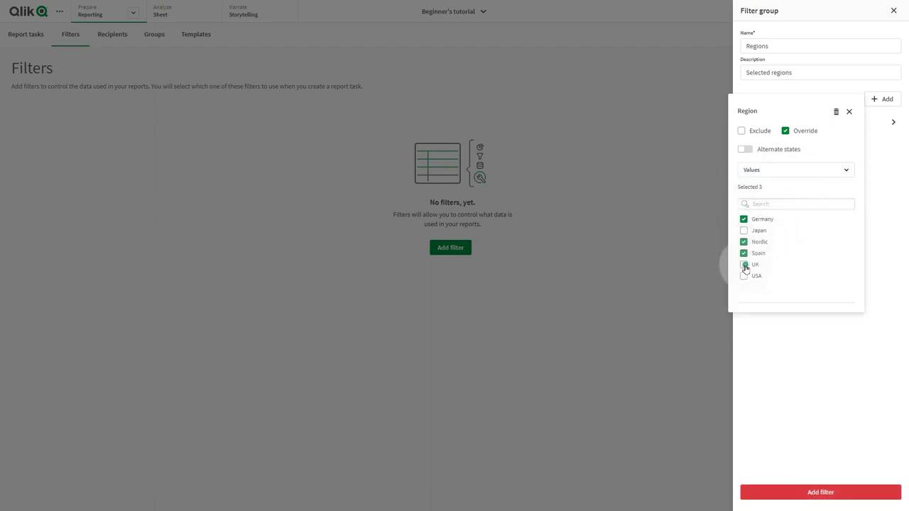
left_click(744, 265)
left_click(669, 333)
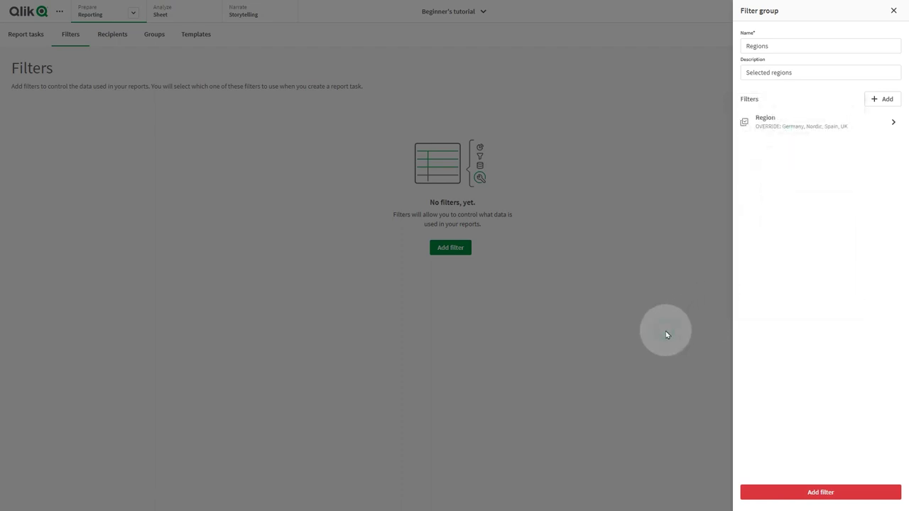
Add a Customer filter excluding Abplus, ABSolute, AboveNet and ABI TruTrac, then save the group
left_click(886, 100)
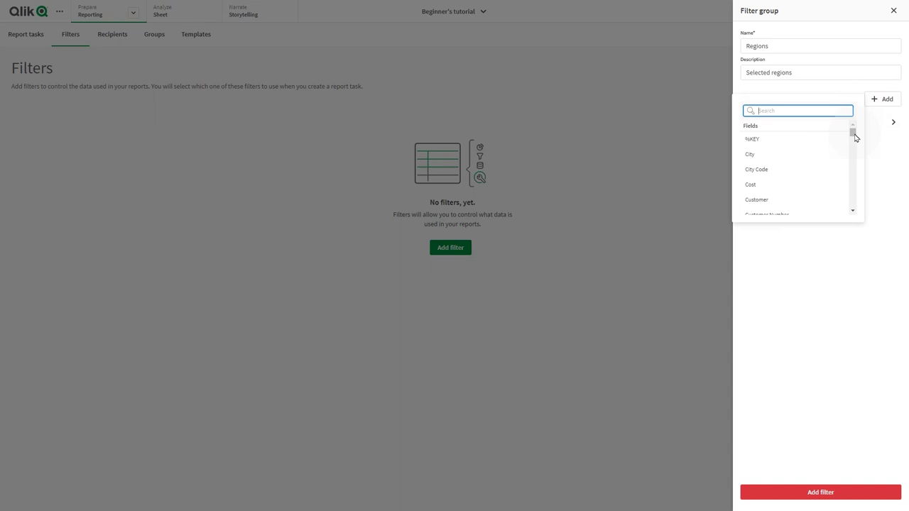
left_click(779, 200)
left_click(742, 132)
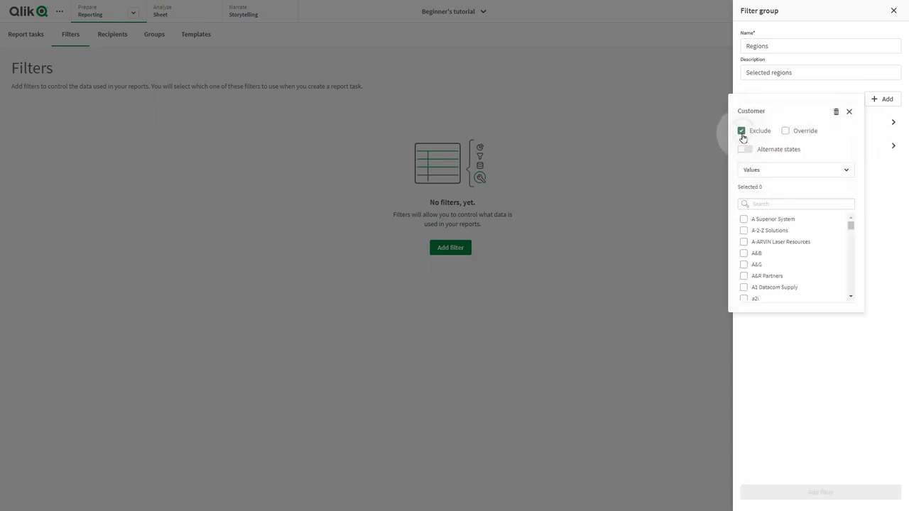
scroll(756, 250, "down", 3)
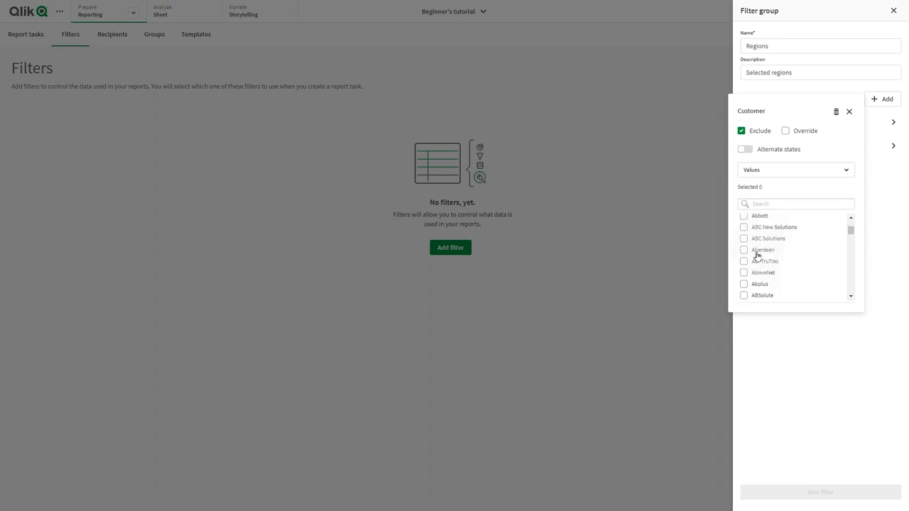
left_click(744, 285)
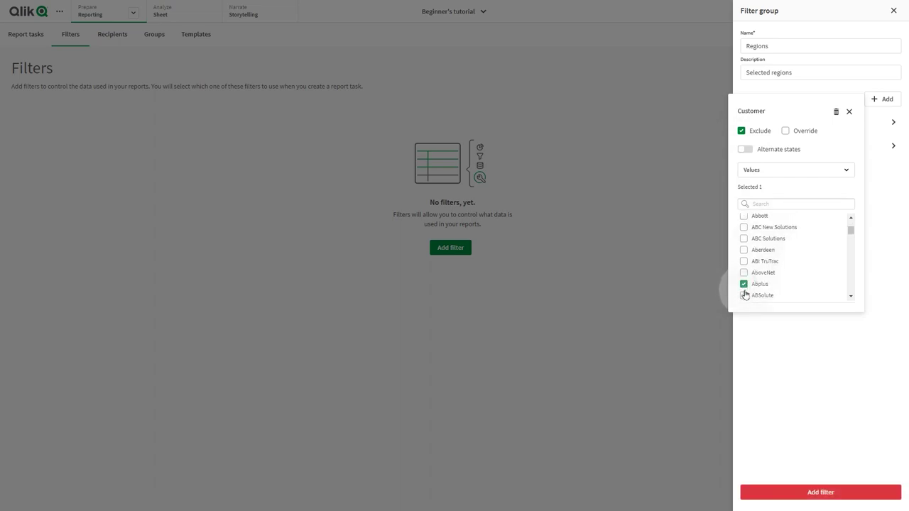
left_click(743, 294)
left_click(744, 272)
left_click(743, 261)
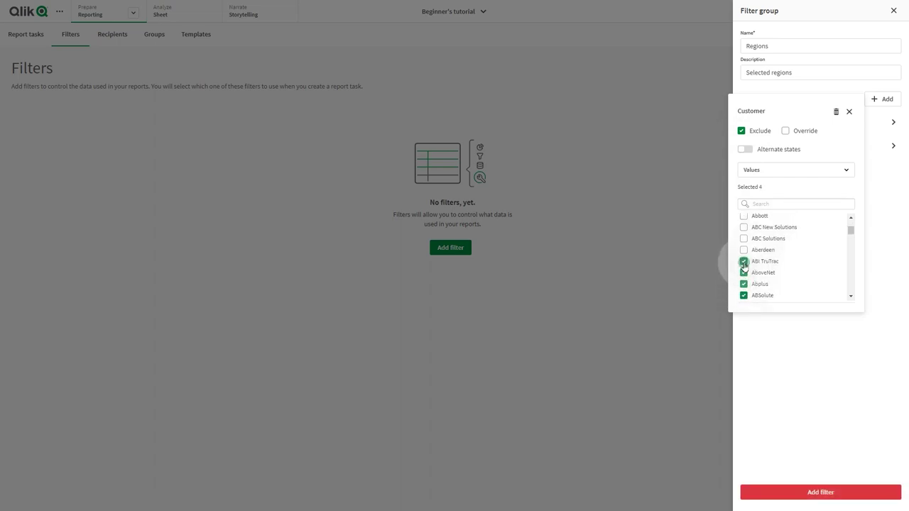
left_click(762, 353)
left_click(818, 492)
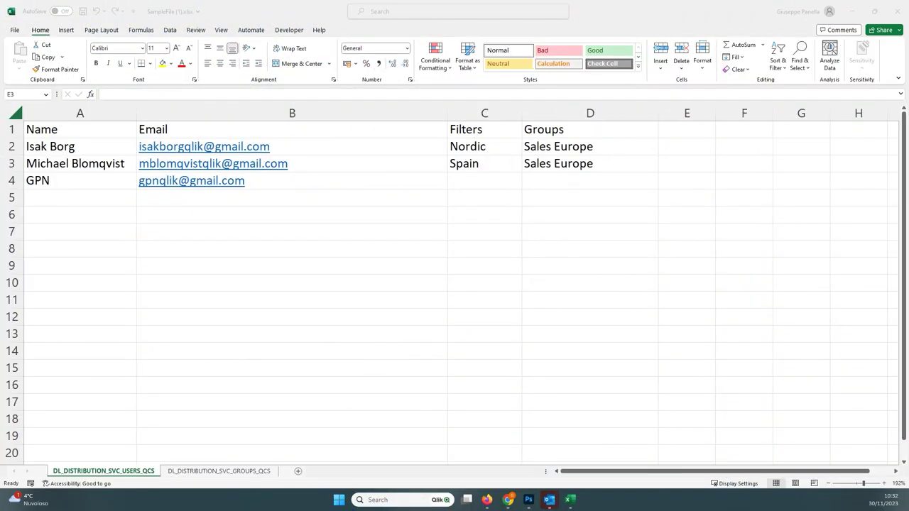
Enter filter 'Regions' in C4 and group 'Sales Europe' in D4 of the recipients sheet
left_click(71, 182)
left_click(457, 185)
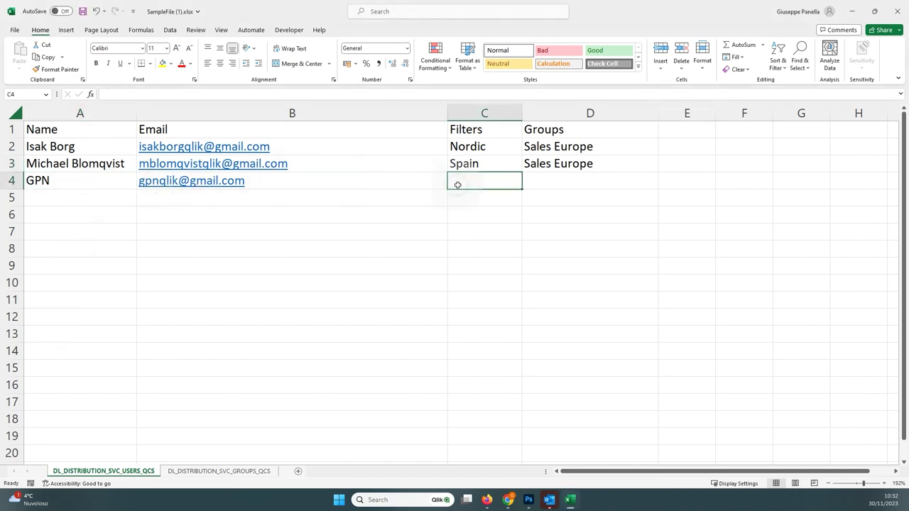
type("Regions")
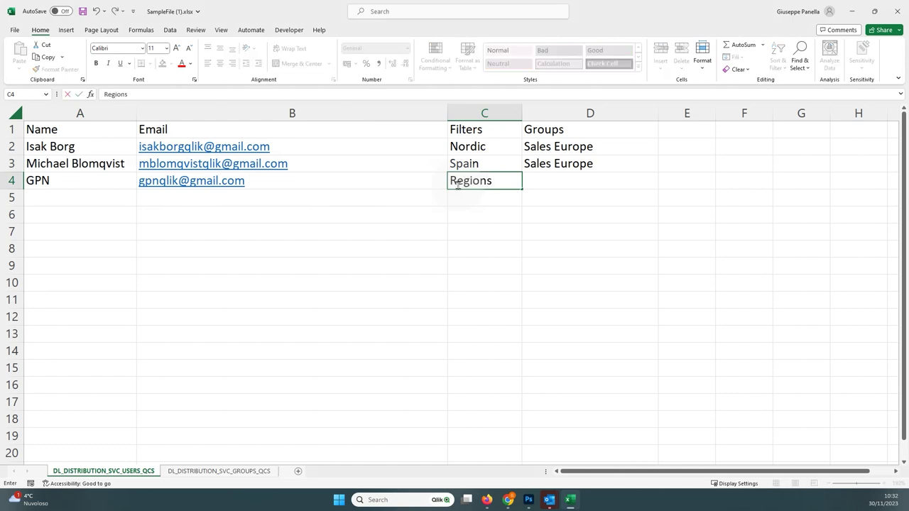
left_click(551, 181)
type("Sales report")
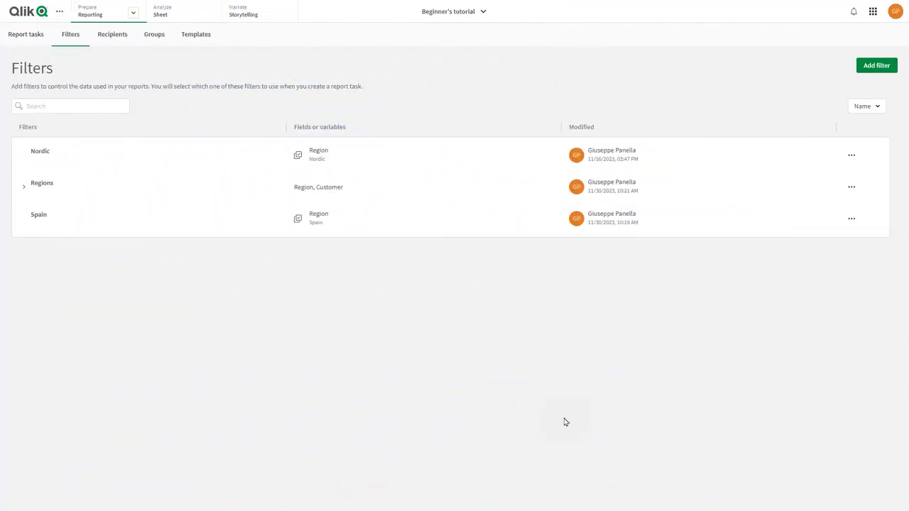
Expand the Regions filter to show its Region and Customer filters
left_click(23, 189)
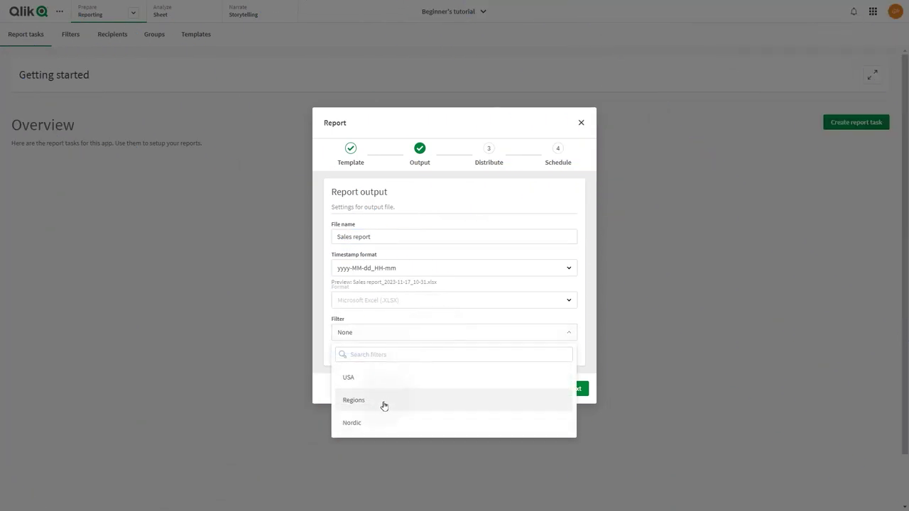
Use the Regions filter group for the Sales report task
left_click(384, 405)
left_click(588, 411)
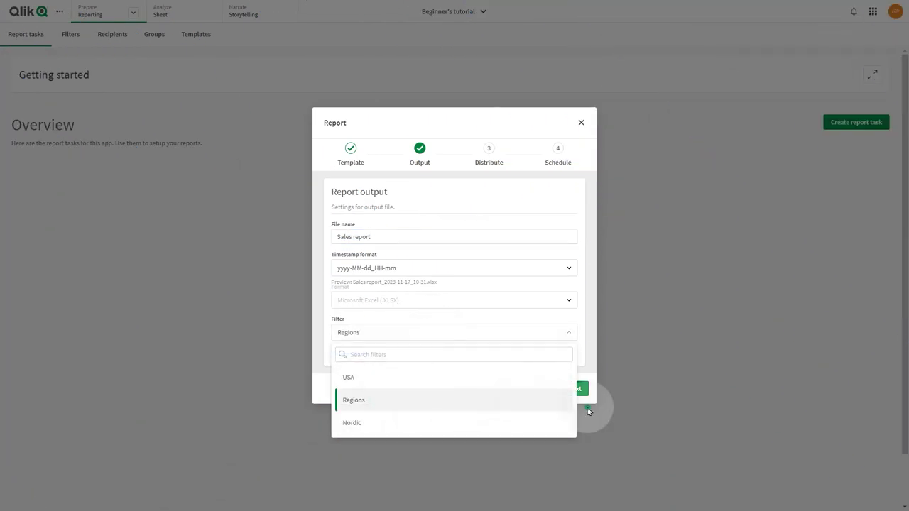
left_click(576, 389)
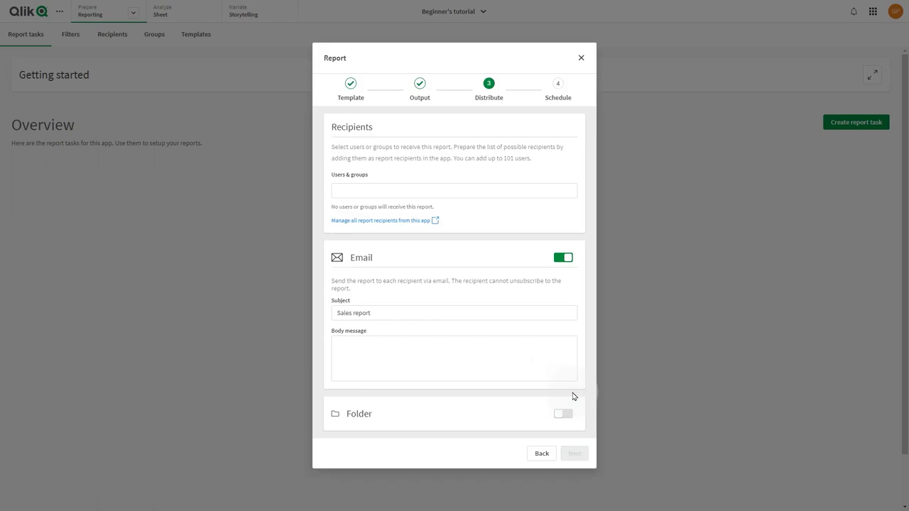
Add Sales Europe and Sales USA as the report's recipients
left_click(377, 191)
type("Sa")
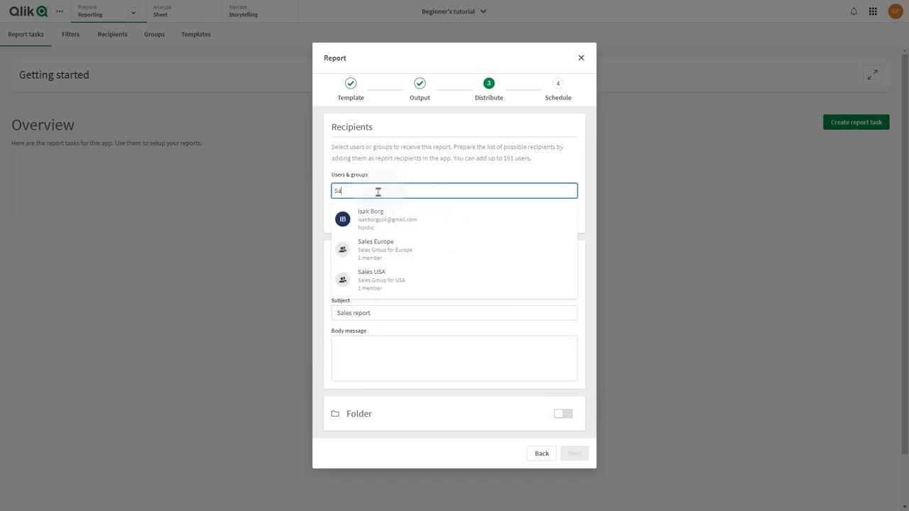
left_click(381, 252)
type("S")
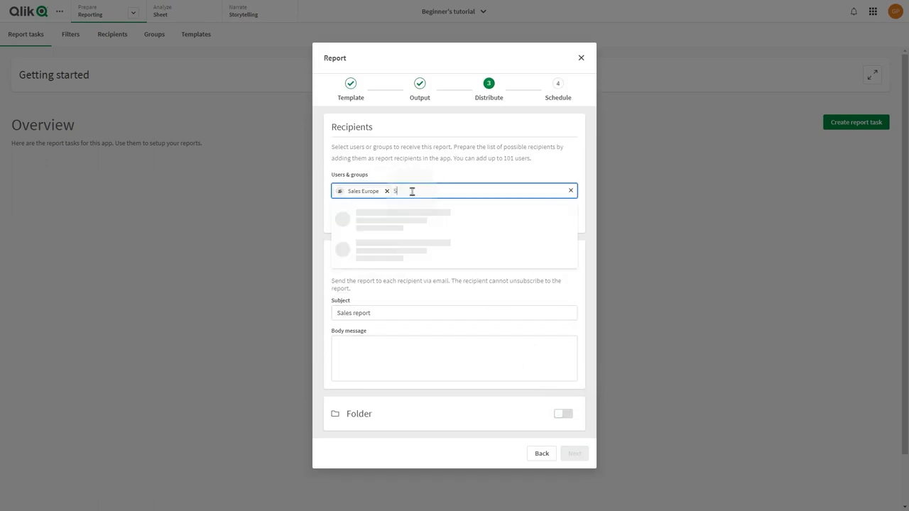
type("a")
left_click(400, 247)
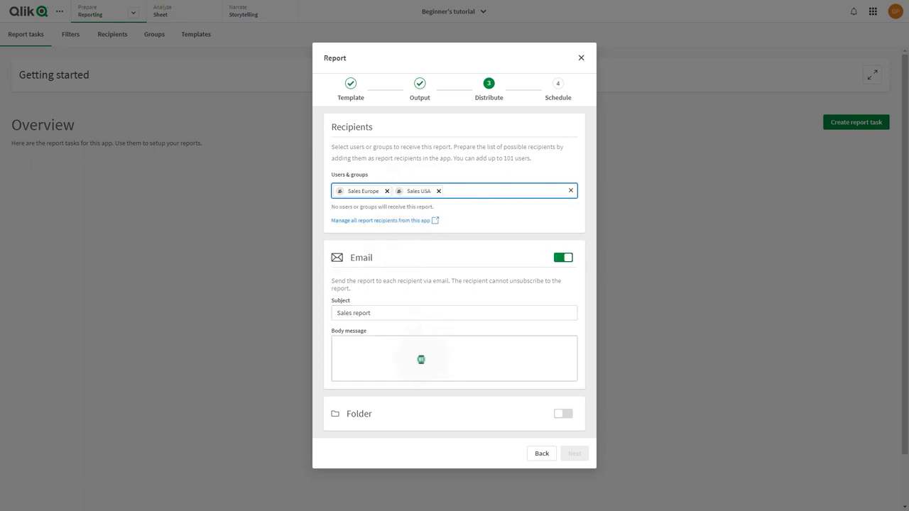
Write the email body 'Hi, you can find attache…', keep 'When data is refreshed', and save the task
left_click(440, 353)
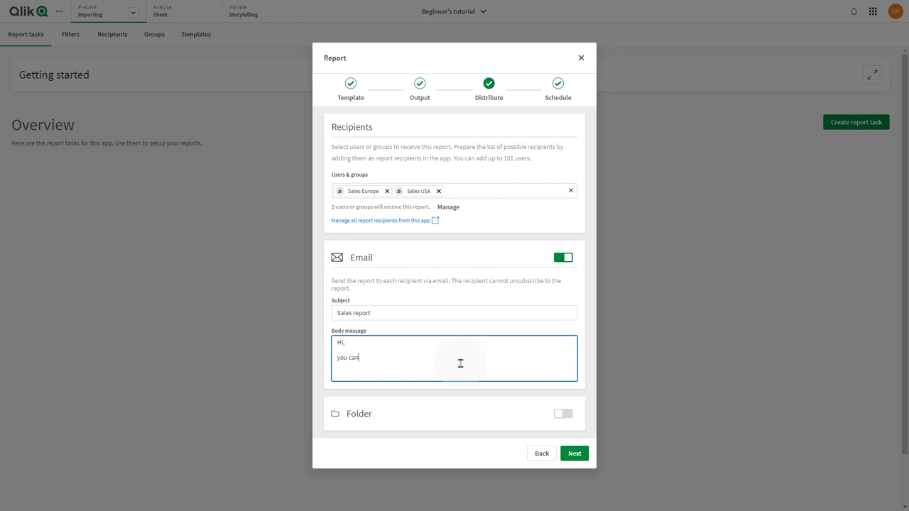
type("Hi,  you can find attache")
left_click(575, 452)
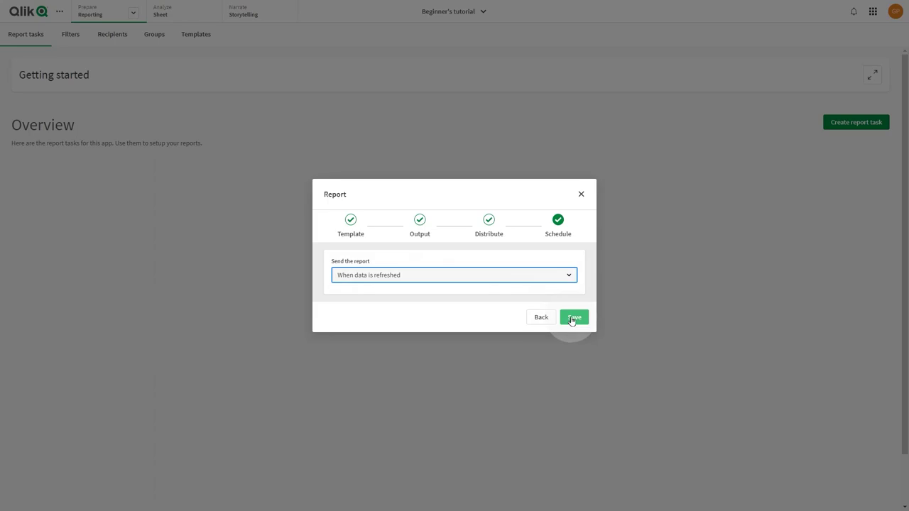
left_click(572, 319)
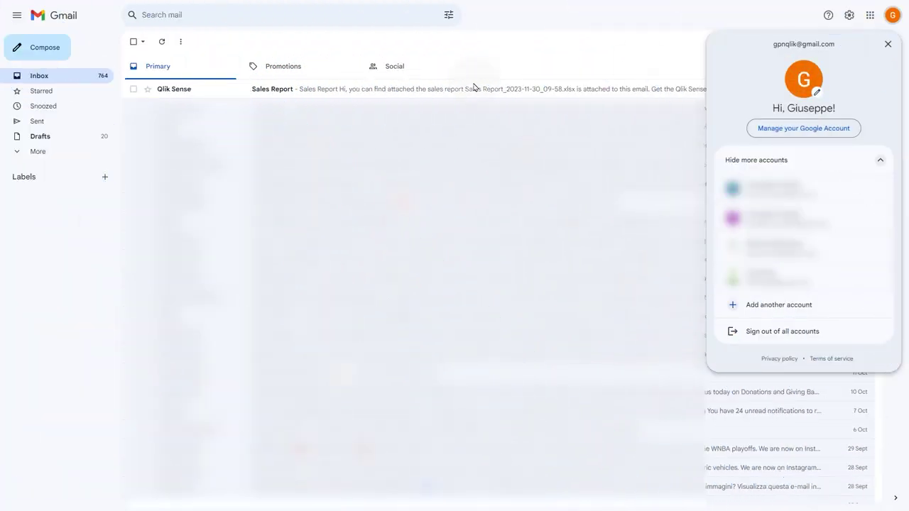
Open the Sales Report email and preview the .xlsx attachment's Nordic and Spain sheets
left_click(259, 93)
left_click(259, 93)
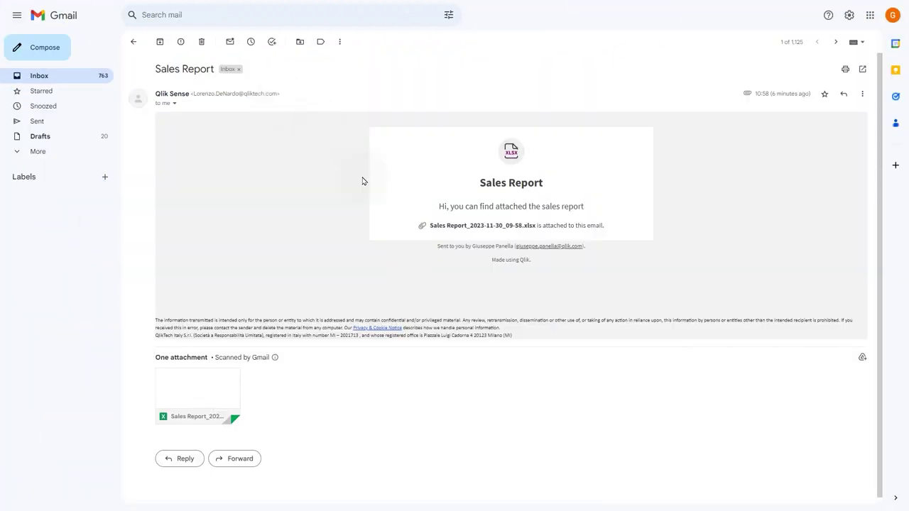
left_click(213, 400)
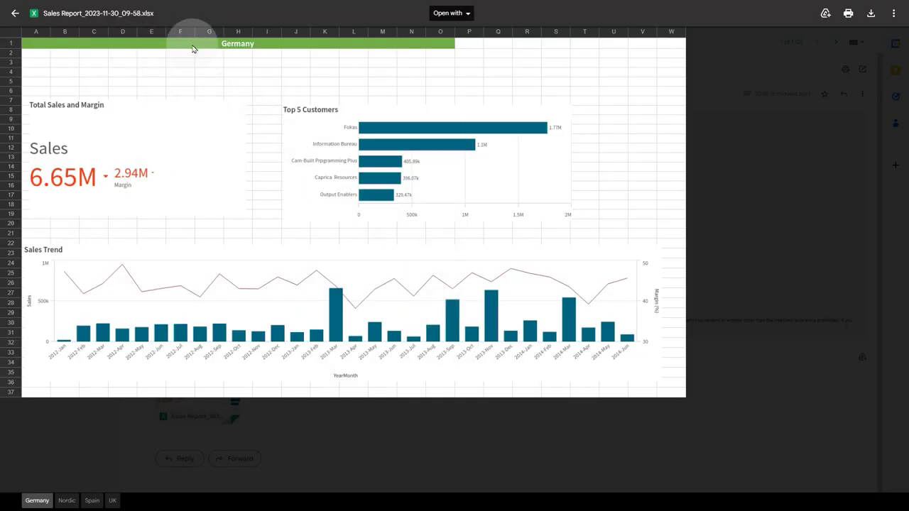
left_click(65, 502)
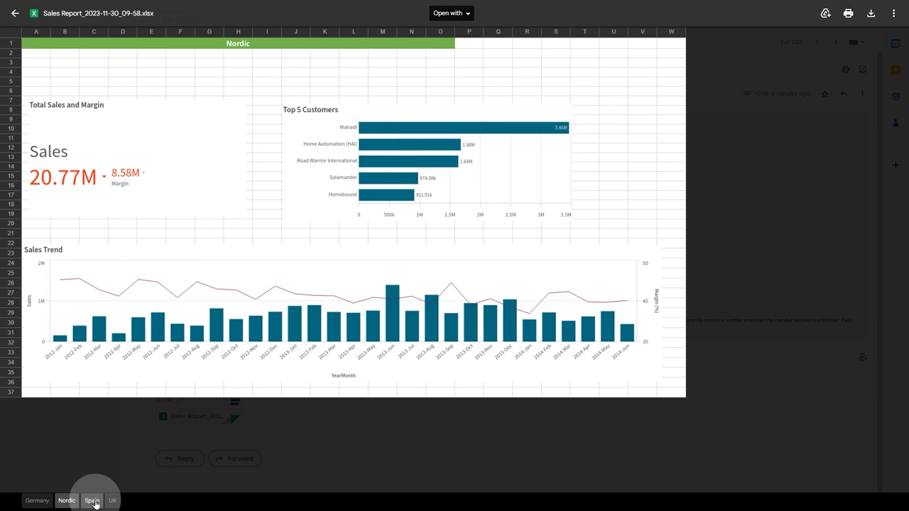
left_click(94, 502)
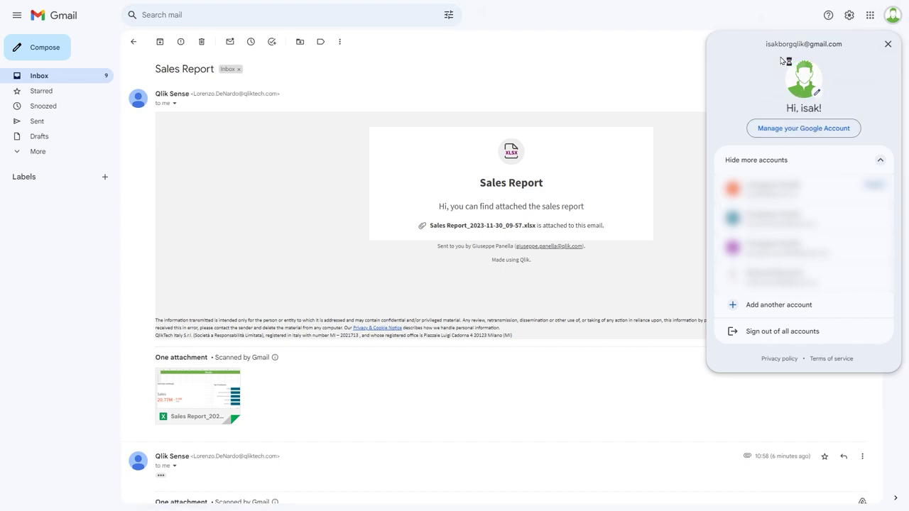
Preview Sales Report_2023-11-30_09-58.xlsx attached to this recipient's Sales Report email
left_click(190, 383)
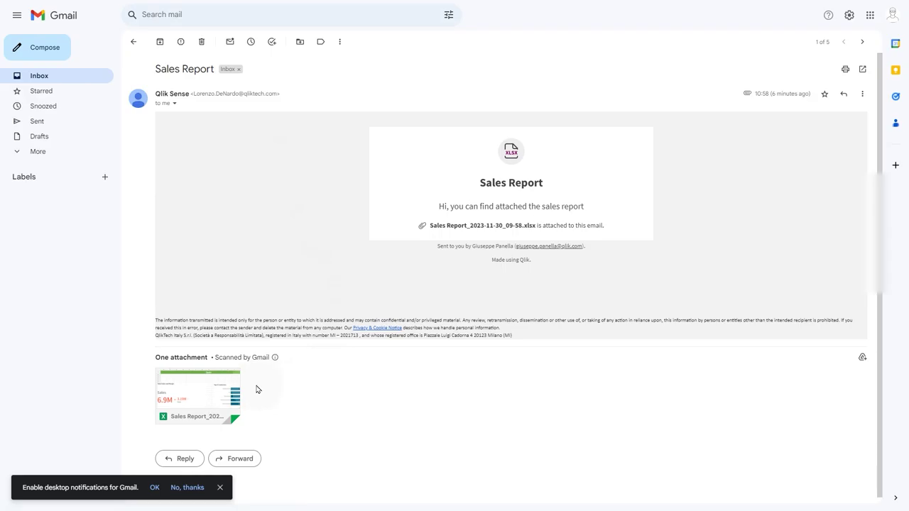
left_click(225, 387)
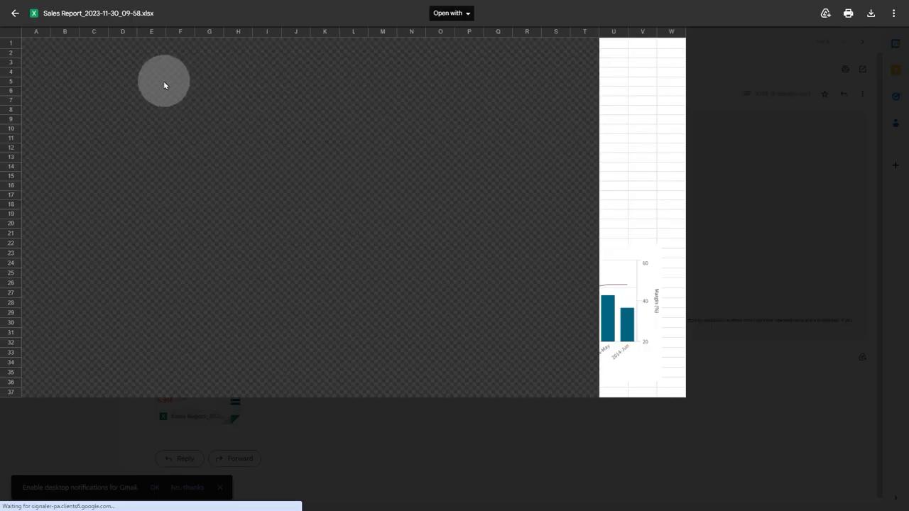